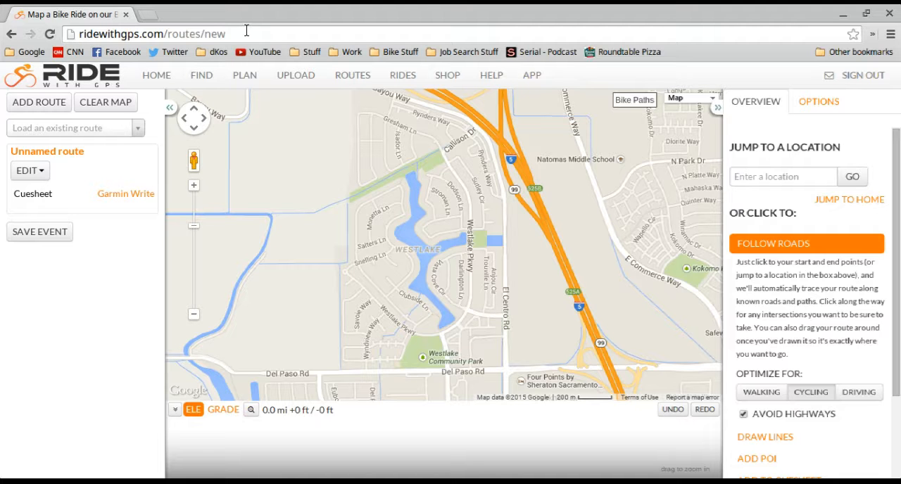
left_click_drag(243, 33, 79, 34)
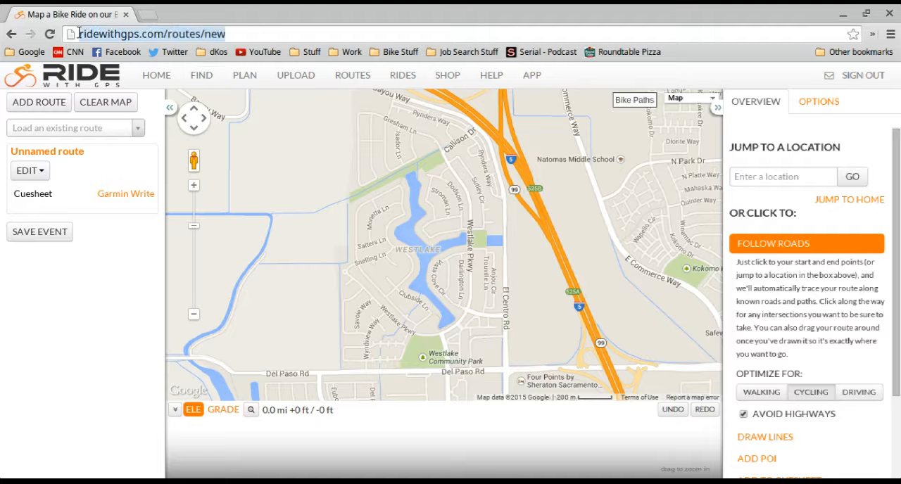
left_click(124, 263)
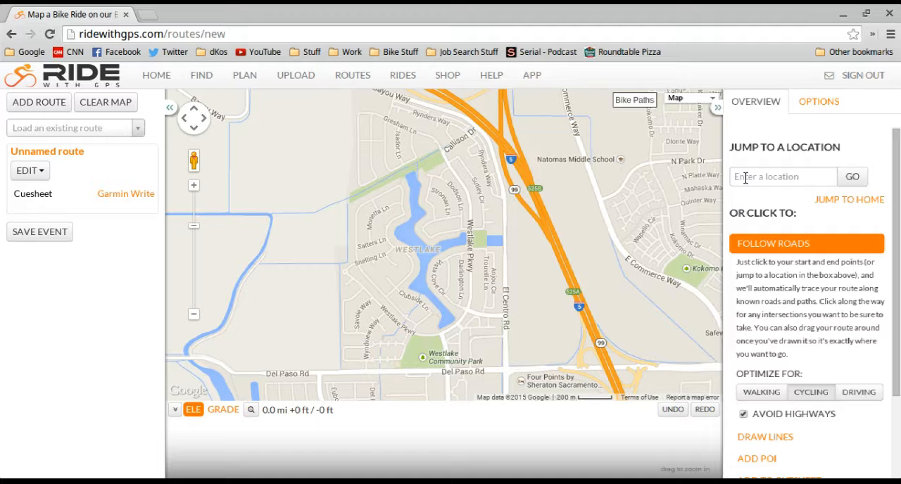
Start the route at El Centro Rd and Del Paso Rd and extend it north along El Centro Rd to Bayou Way
left_click_drag(592, 214, 554, 189)
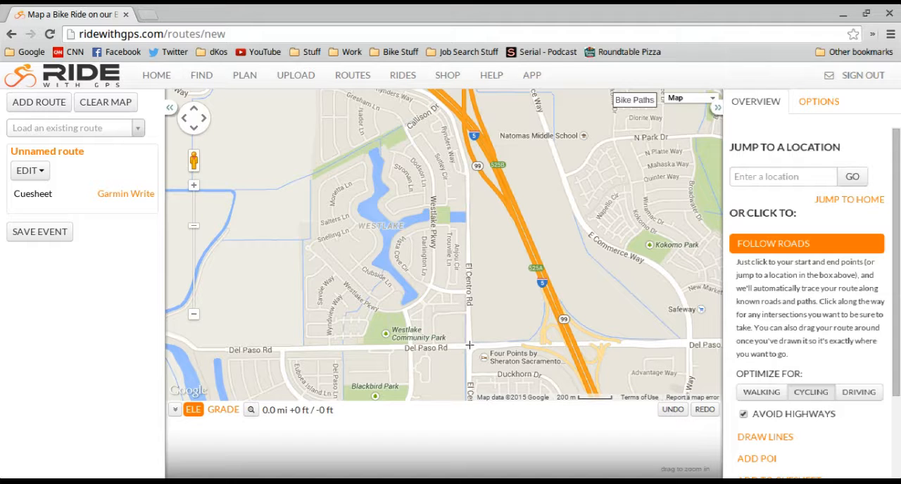
left_click(469, 345)
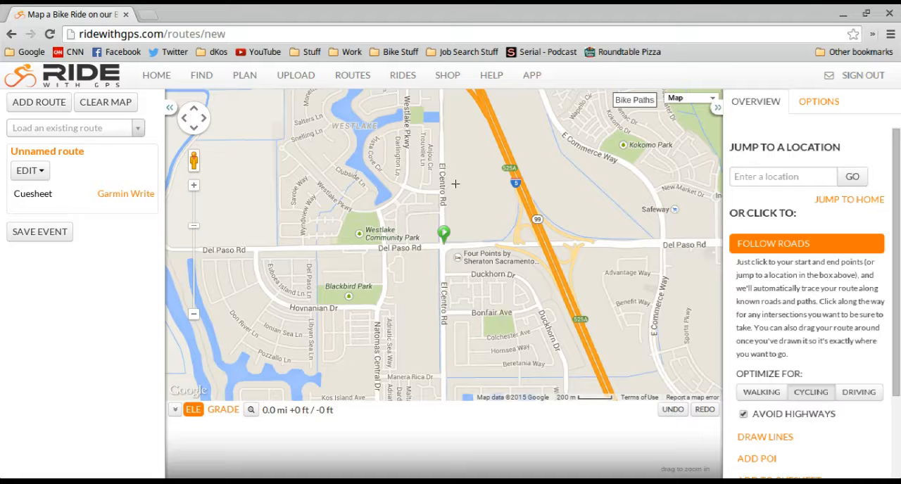
left_click_drag(448, 160, 489, 269)
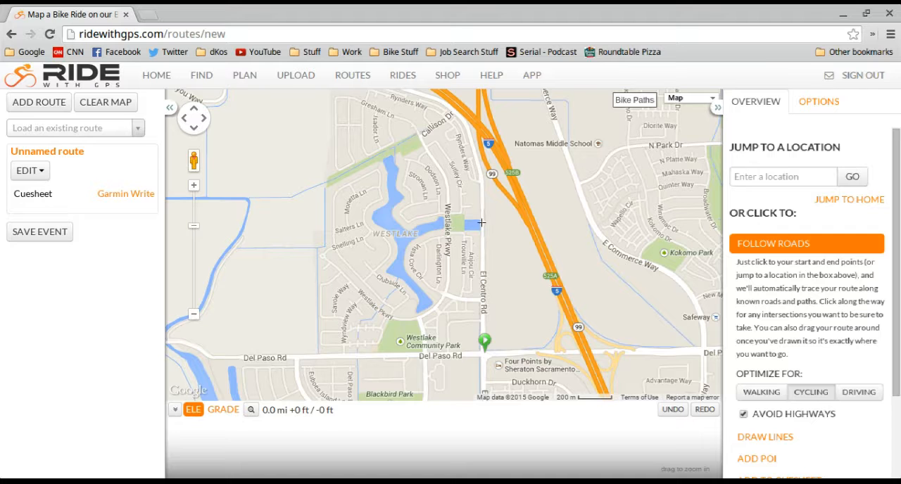
mouse_move(478, 210)
left_mouse_down()
mouse_move(485, 259)
mouse_move(485, 242)
left_mouse_up()
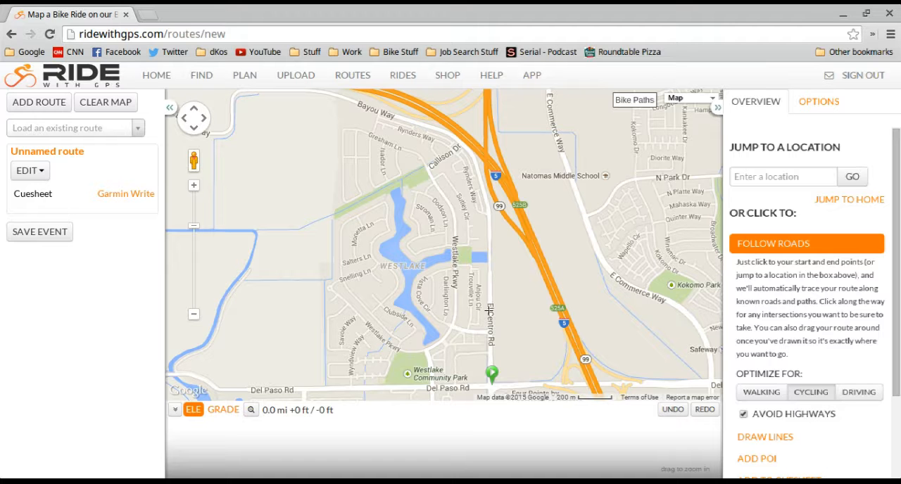
left_click(406, 129)
left_click_drag(620, 279, 555, 158)
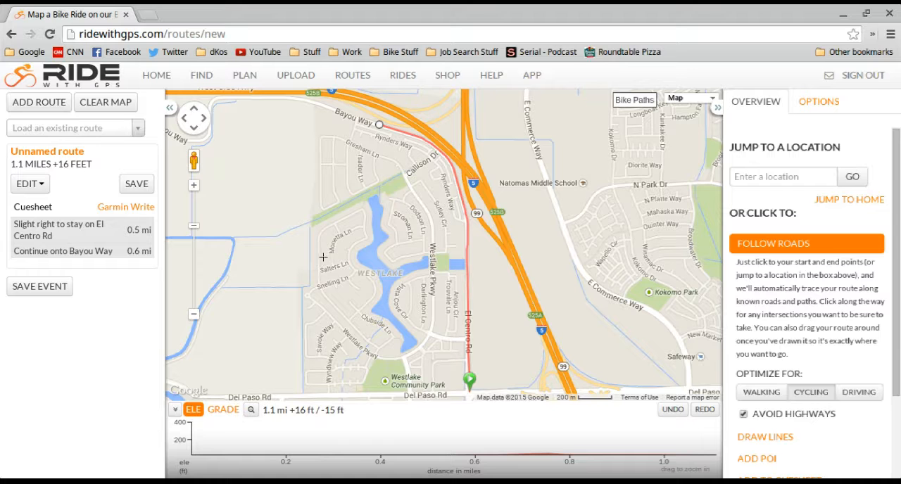
Extend the route west along Bayou Way to its junction with Power Line Rd
mouse_move(322, 257)
left_mouse_down()
mouse_move(354, 262)
mouse_move(368, 229)
left_mouse_up()
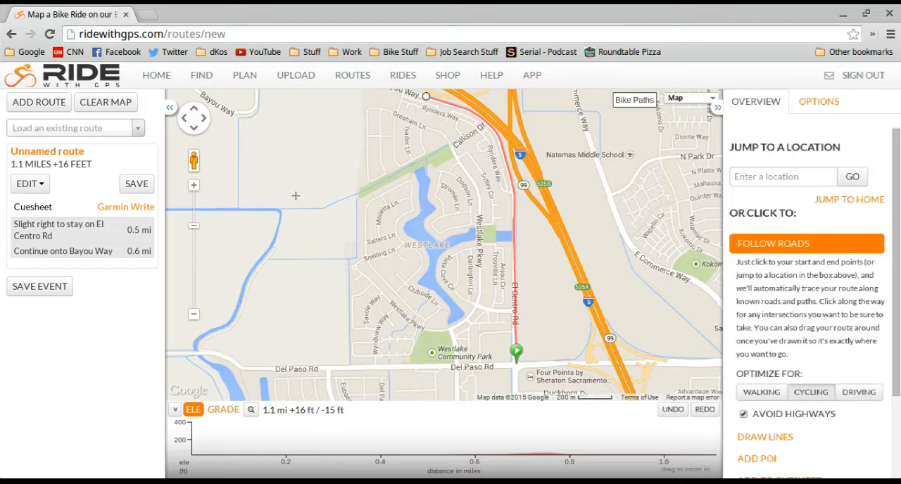
left_click(83, 250)
mouse_move(302, 175)
left_mouse_down()
mouse_move(414, 265)
mouse_move(575, 270)
left_mouse_up()
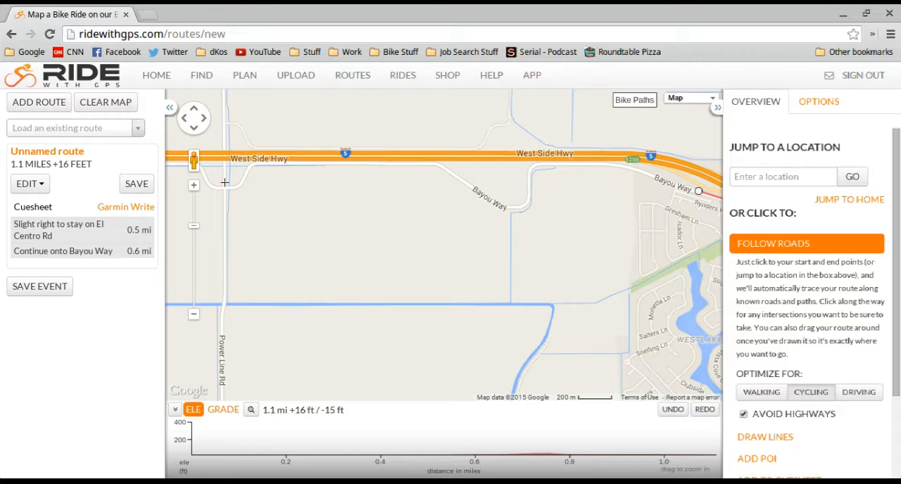
left_click(222, 182)
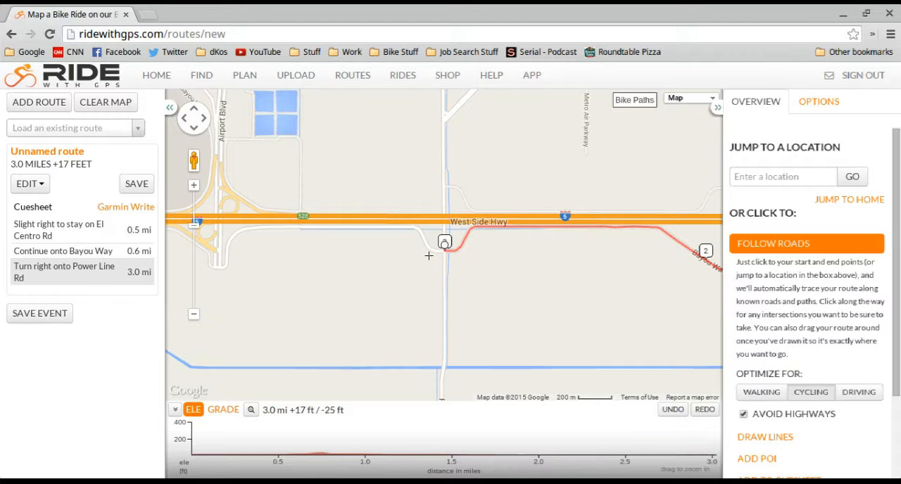
Review the cuesheet entry for the right turn onto Power Line Rd and close its details
left_click(42, 274)
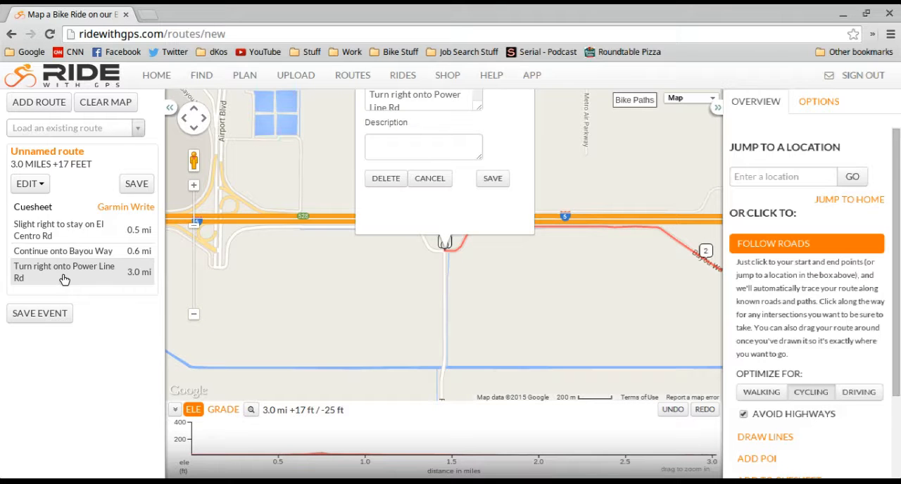
left_click(194, 312)
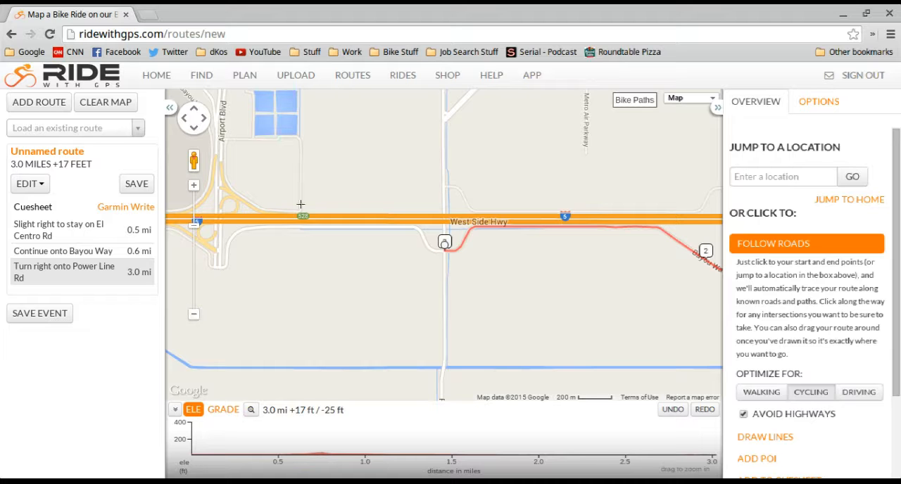
left_click_drag(511, 156, 426, 290)
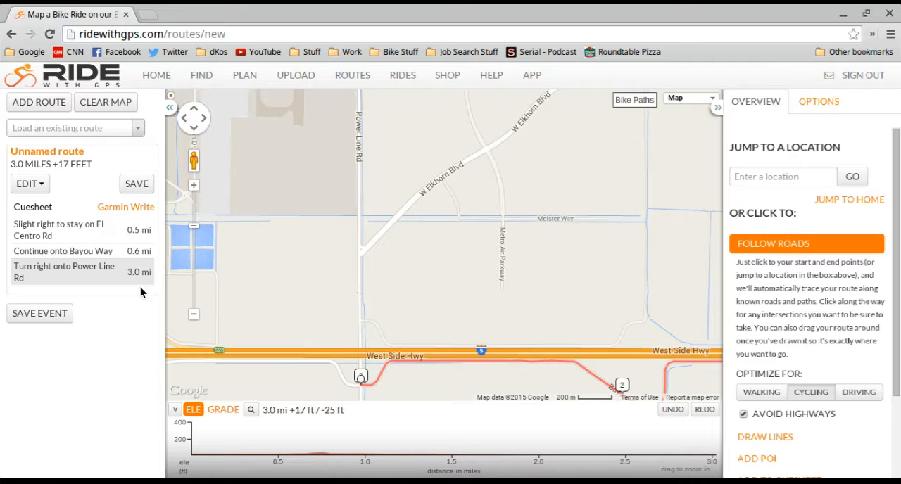
left_click(71, 275)
left_click(426, 308)
Extend the route north on Power Line Rd and along W Elkhorn Blvd to Metro Air Parkway
left_click(367, 247)
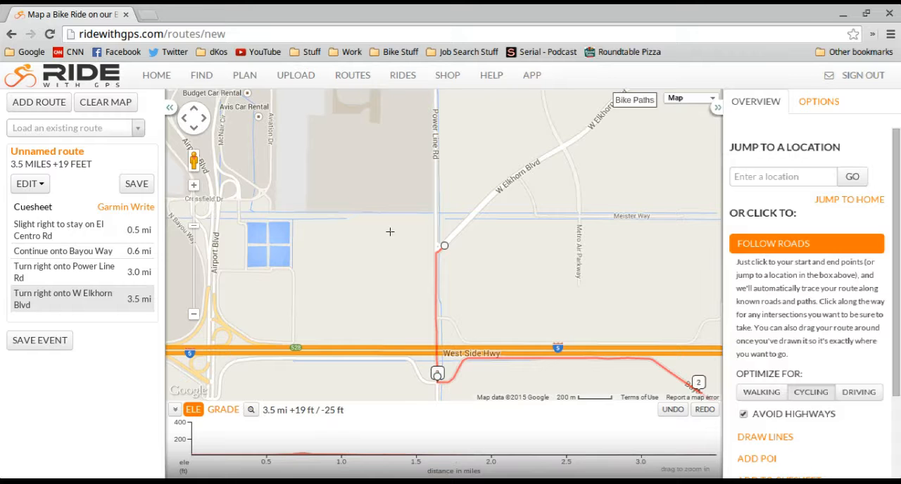
left_click_drag(450, 194, 426, 282)
left_click_drag(507, 238, 499, 302)
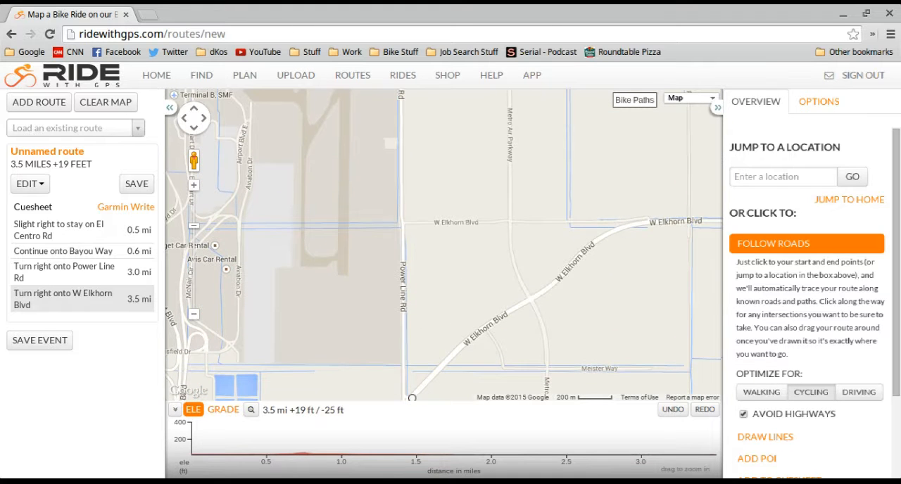
left_click(525, 291)
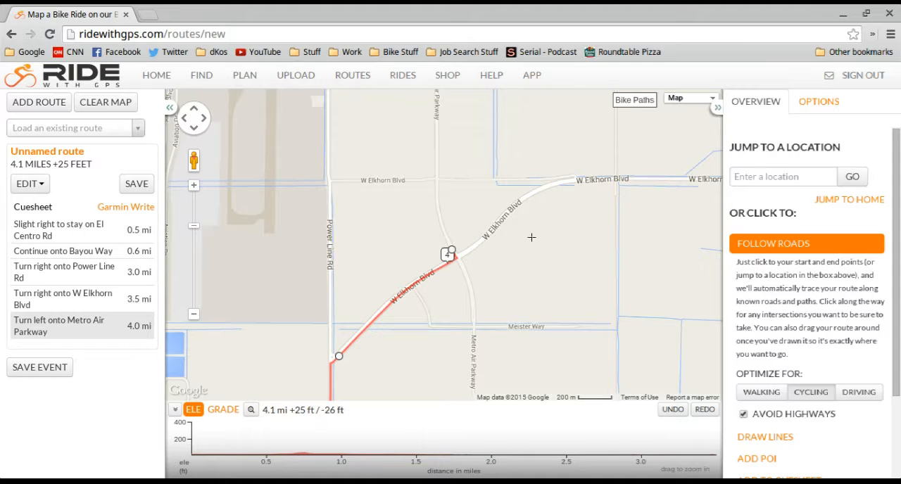
Extend the route north along Metro Air Parkway to W Elverta Rd
left_click(195, 314)
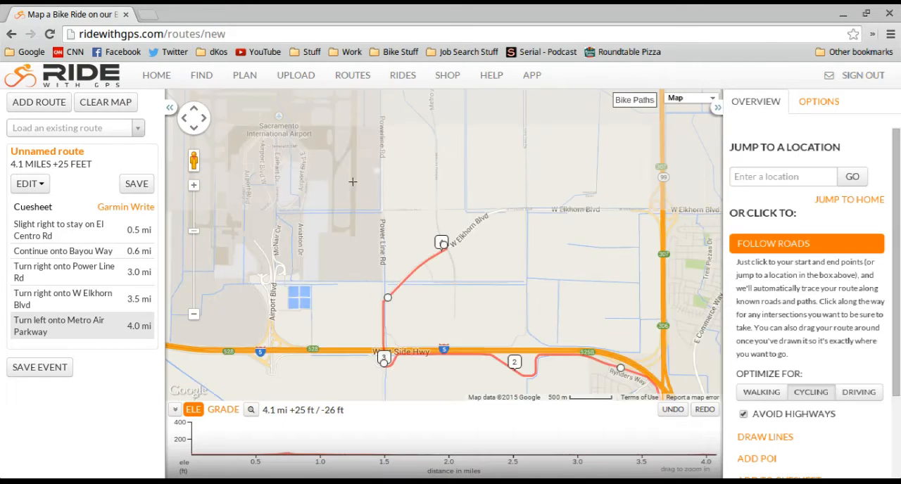
left_click_drag(394, 169, 447, 356)
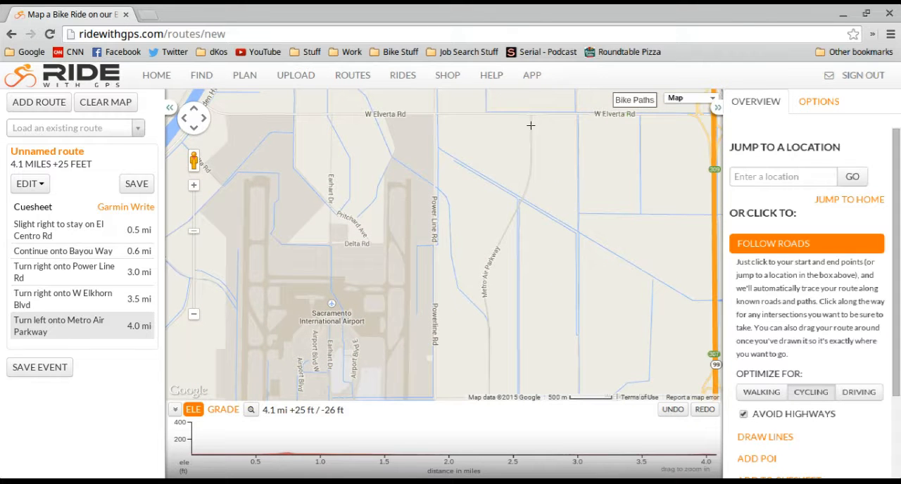
left_click(194, 186)
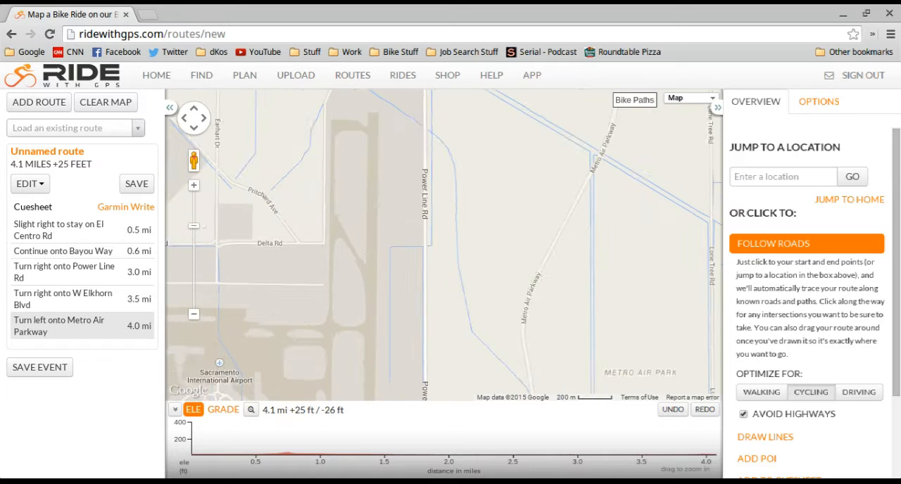
left_click_drag(383, 284, 352, 310)
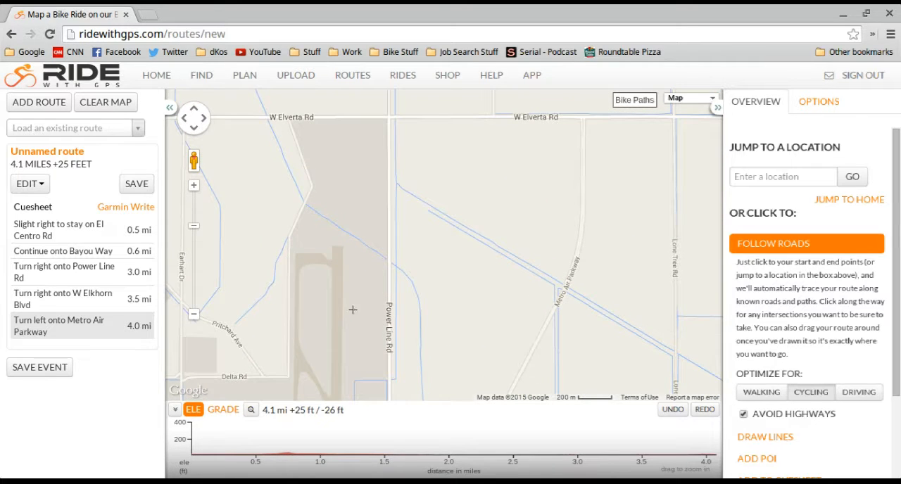
left_click_drag(570, 181, 450, 315)
left_click(458, 231)
Extend the route west along W Elverta Rd to Garden Hwy beside the Sacramento River
left_click_drag(394, 296, 381, 310)
left_click_drag(223, 282, 584, 266)
left_click_drag(325, 271, 599, 271)
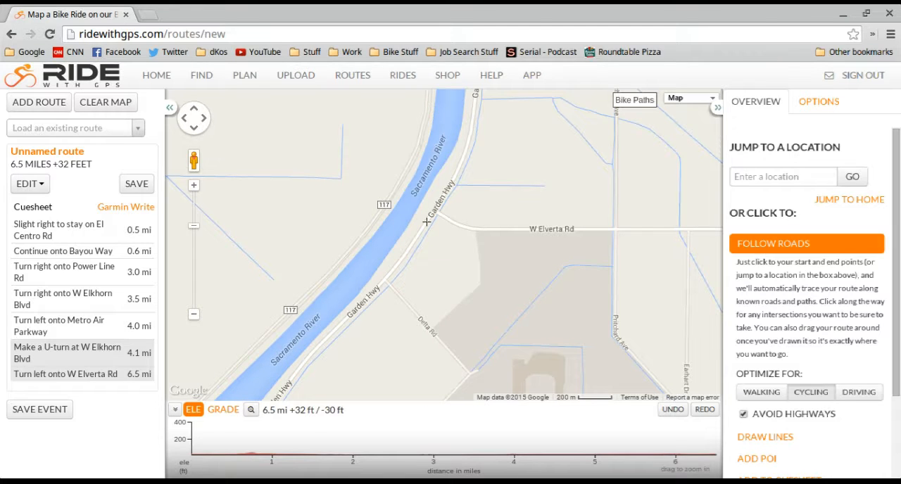
left_click_drag(426, 219, 443, 245)
left_click(445, 245)
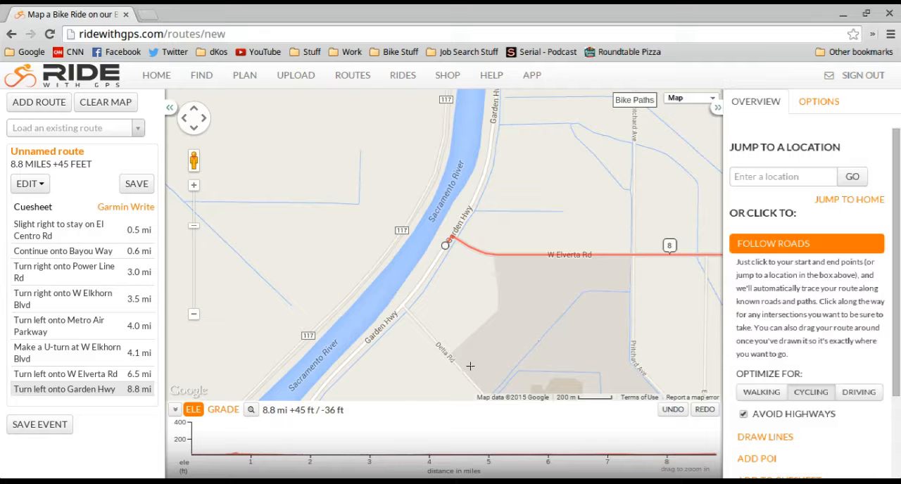
Extend the route southwest along Garden Hwy to the far corner of Teal Bend Golf Club
left_click_drag(452, 370, 522, 242)
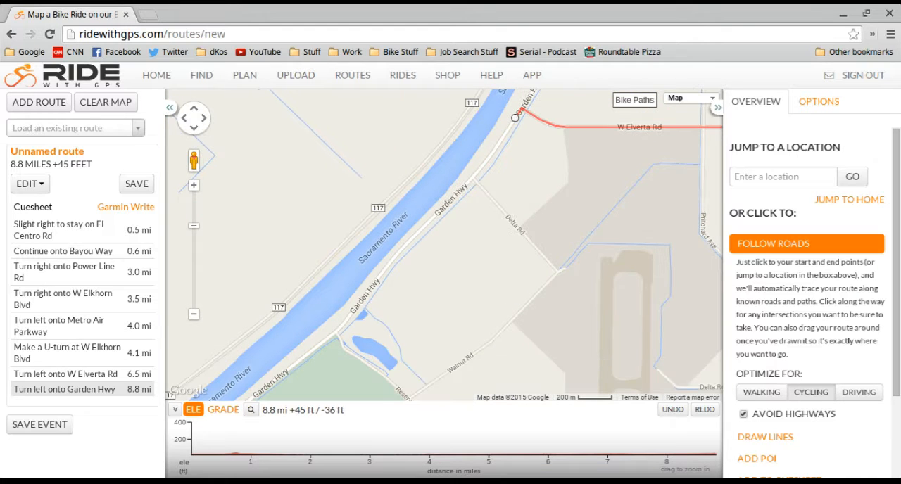
left_click_drag(416, 356, 481, 237)
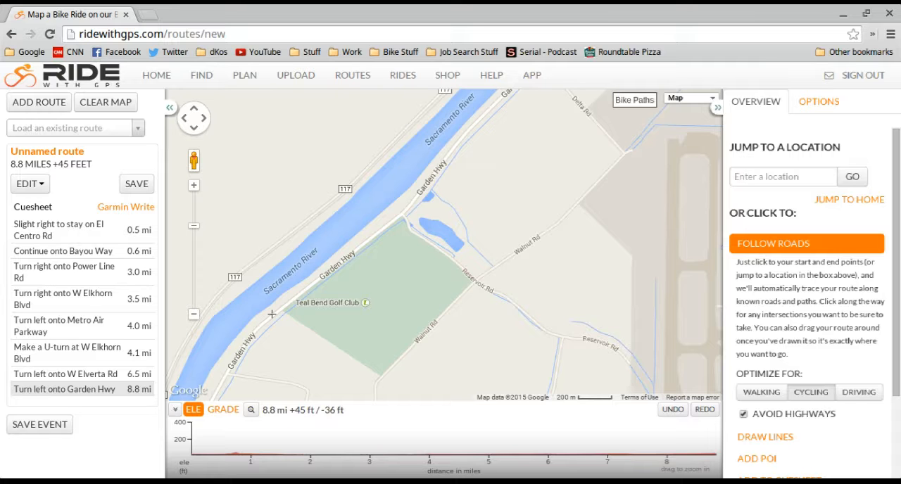
left_click(272, 315)
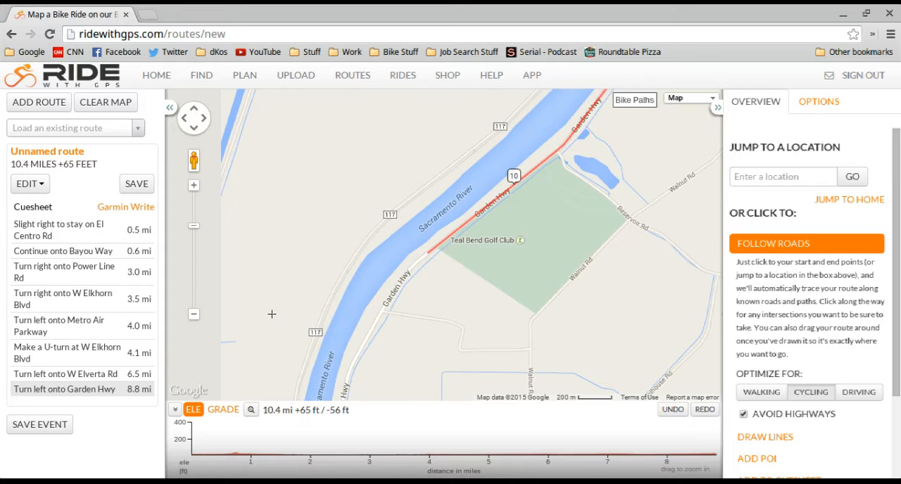
Extend the route along Garden Hwy to a point just south of the West Side Hwy (I-5) crossing
left_click_drag(327, 382, 321, 216)
left_click_drag(473, 325, 434, 194)
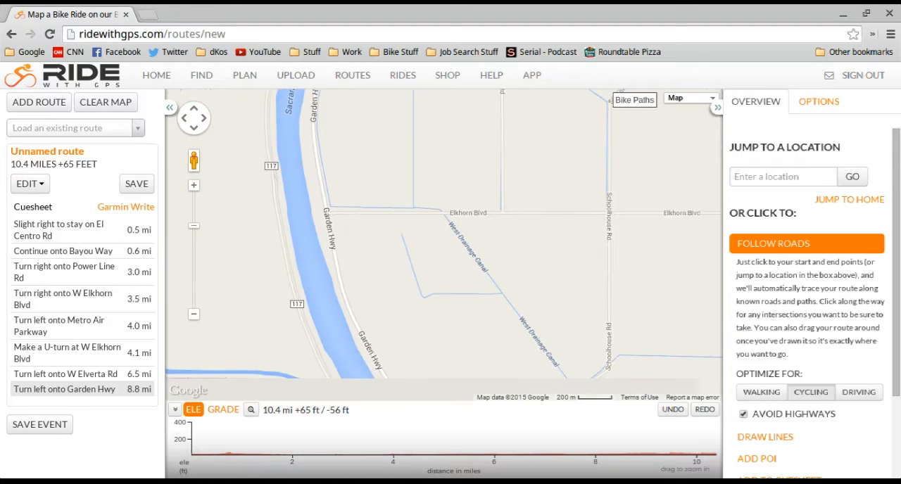
left_click_drag(478, 320, 413, 190)
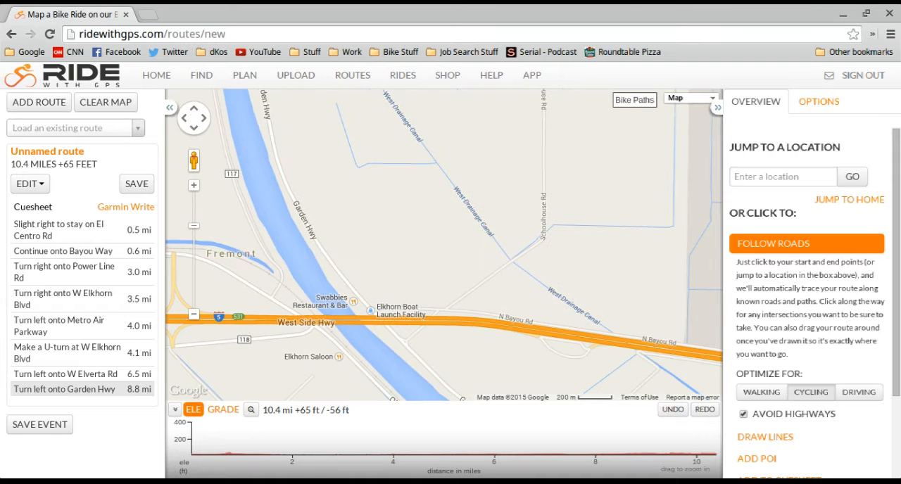
left_click_drag(436, 398, 412, 361)
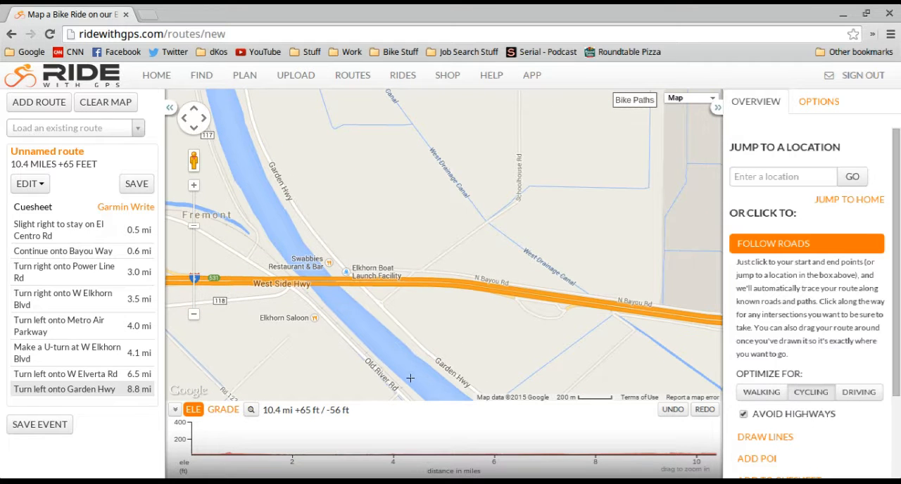
left_click(401, 325)
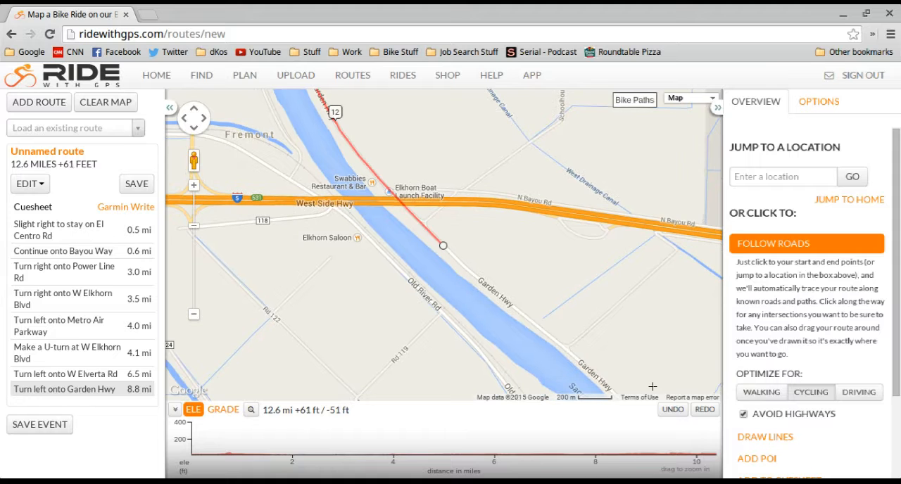
Extend the route along Garden Hwy to Power Line Rd and north on it to Del Paso Rd
left_click_drag(641, 326, 401, 220)
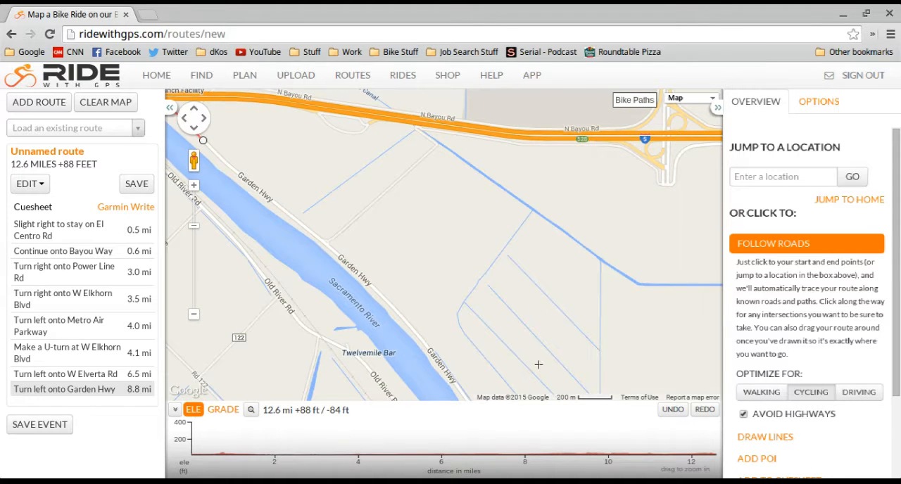
left_click_drag(570, 334, 454, 175)
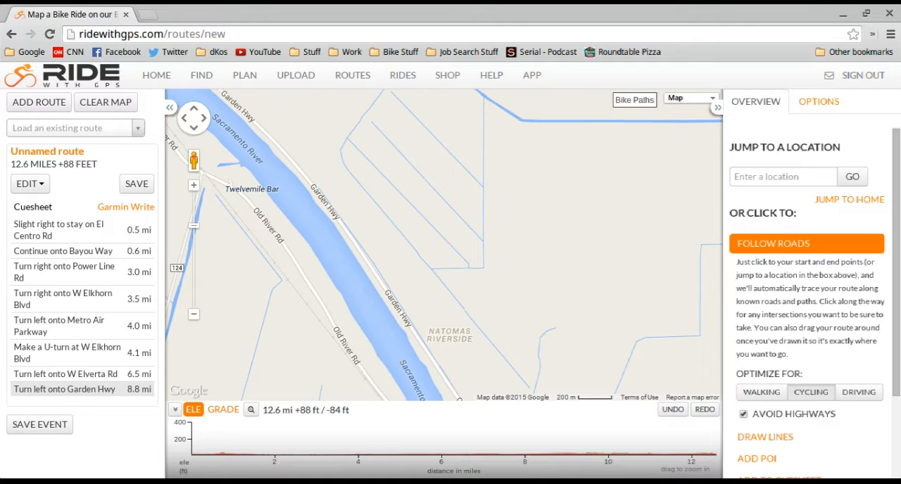
left_click_drag(572, 284, 543, 189)
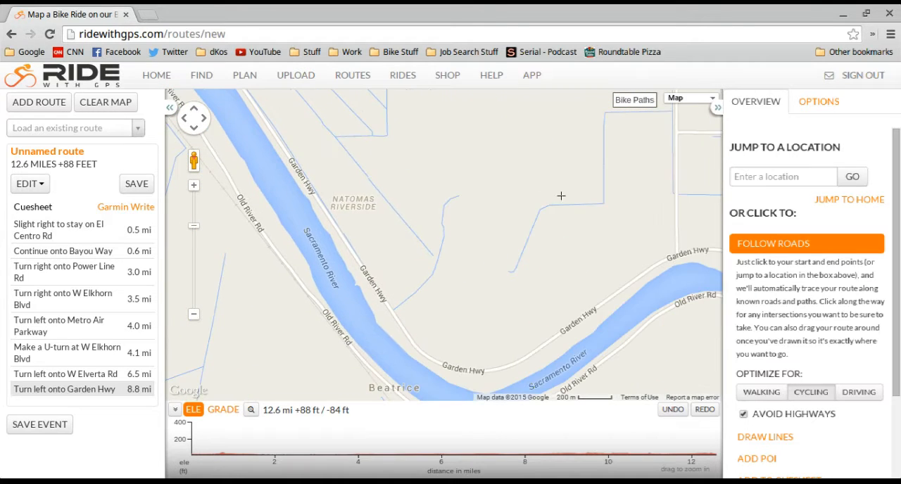
left_click_drag(596, 200, 472, 270)
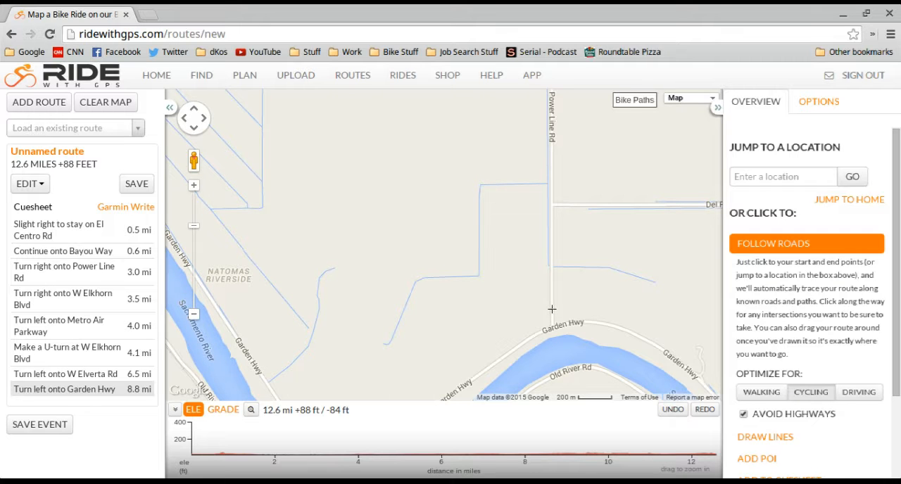
left_click(552, 309)
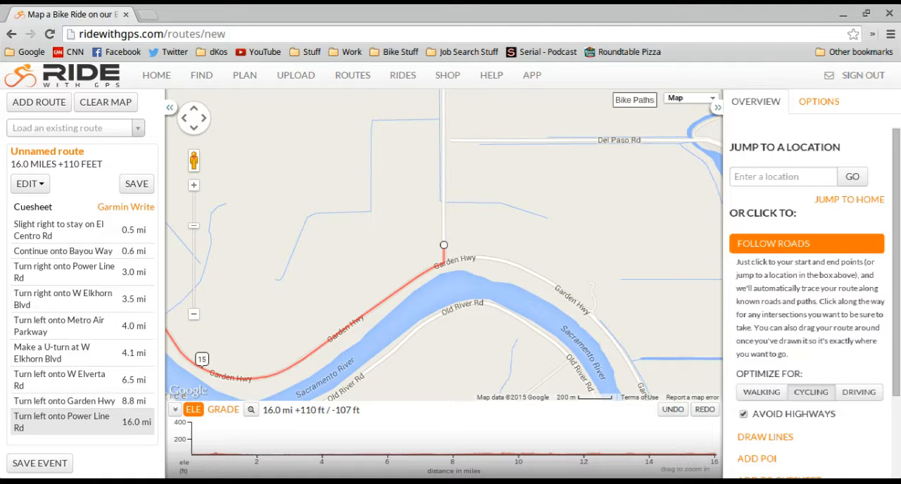
left_click(448, 140)
Extend the route east along Del Paso Rd to El Centro Rd, closing the loop at its starting point
left_click_drag(674, 268, 391, 294)
left_click_drag(645, 232, 634, 232)
left_click_drag(713, 281, 594, 299)
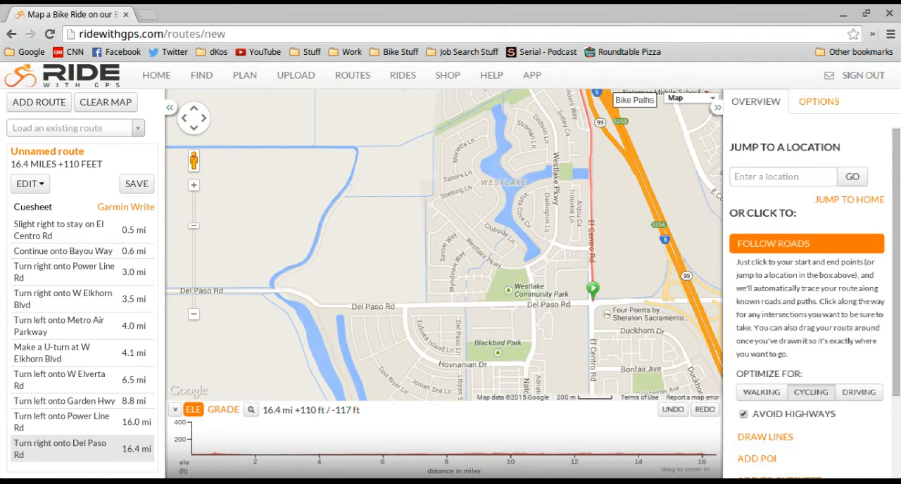
left_click(593, 301)
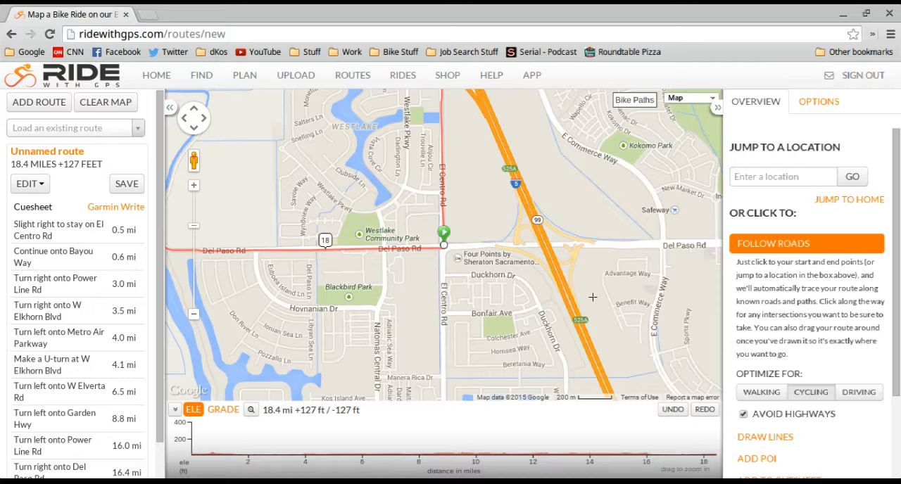
Start saving the route and name it "Westlake - Airport - Garden Hwy Loop"
left_click(124, 188)
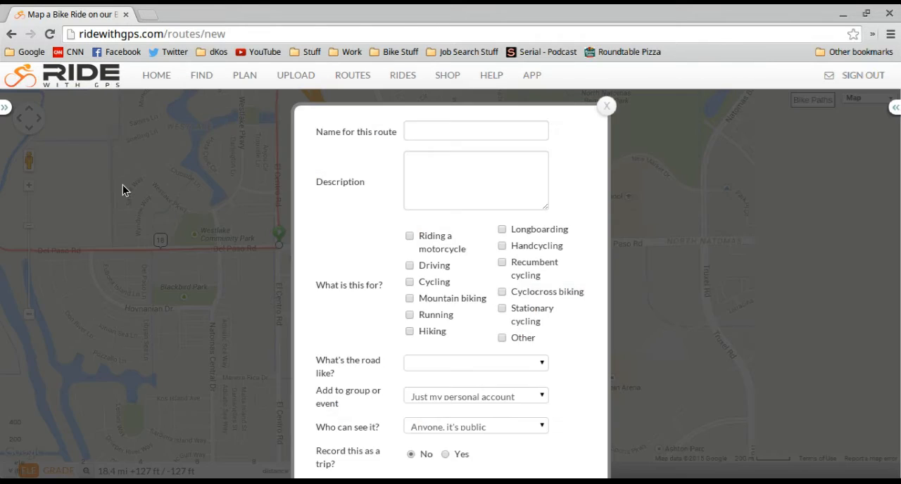
left_click(422, 129)
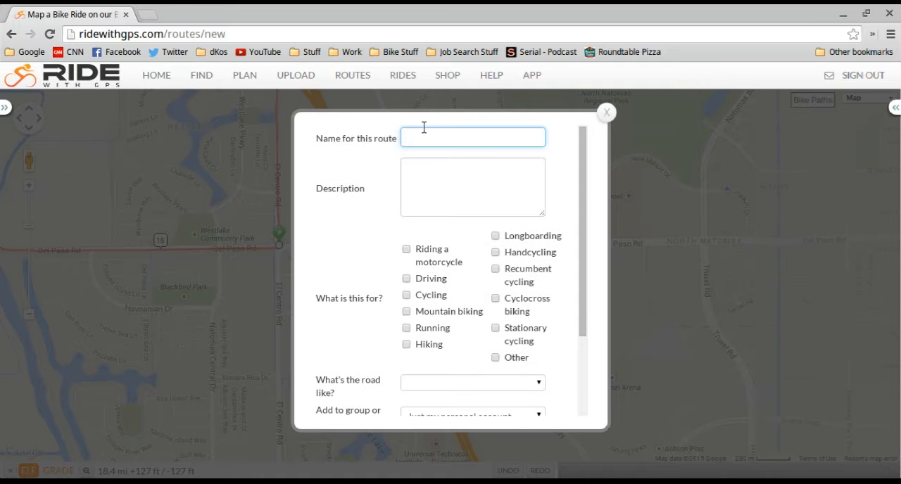
type("Westlake - Airo")
key("BackSpace")
type("port - Garden Hwl")
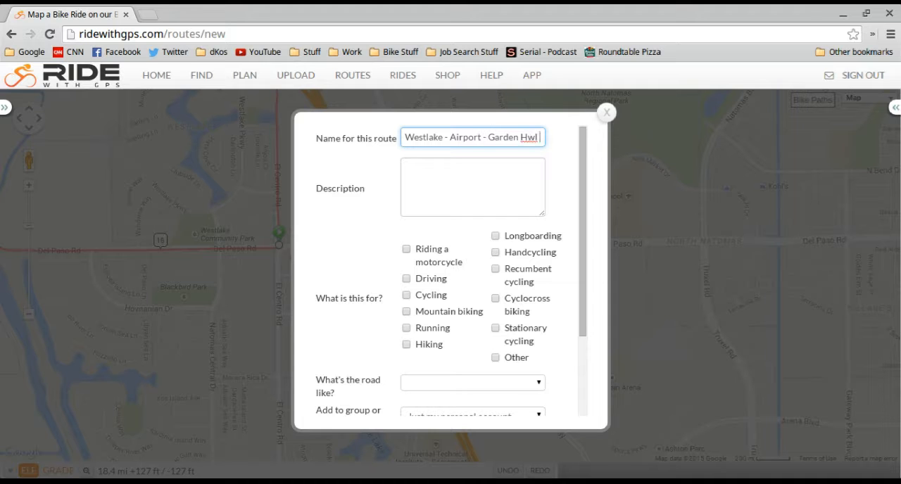
key("BackSpace")
type("y Loop")
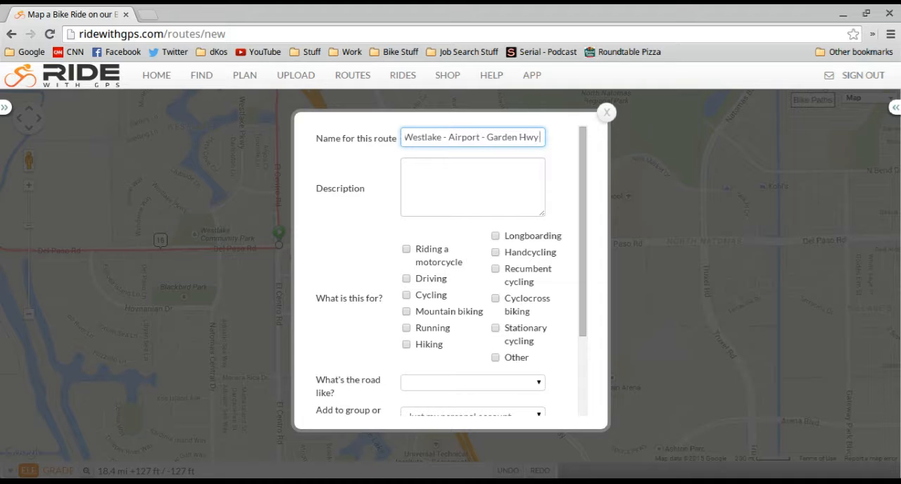
Mark the route as being for Cycling, choose what the road is like, and save it
left_click(408, 302)
left_click(406, 297)
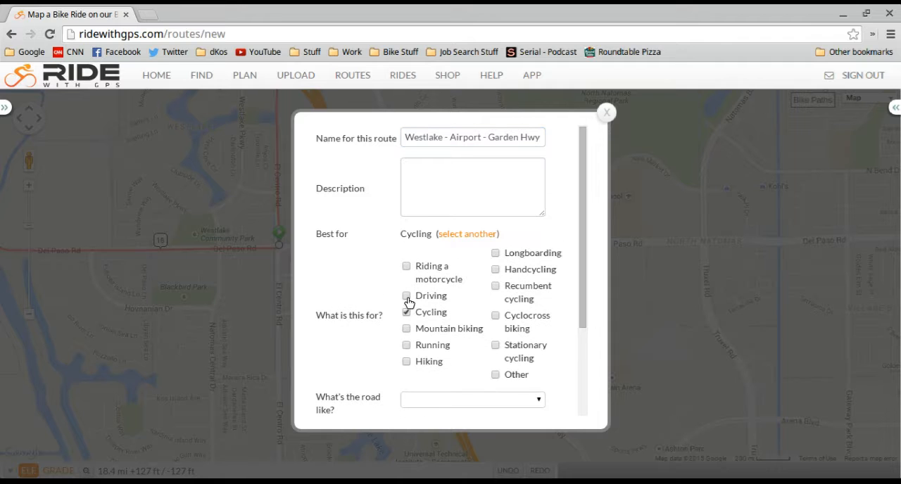
left_click_drag(588, 277, 589, 342)
left_click(537, 310)
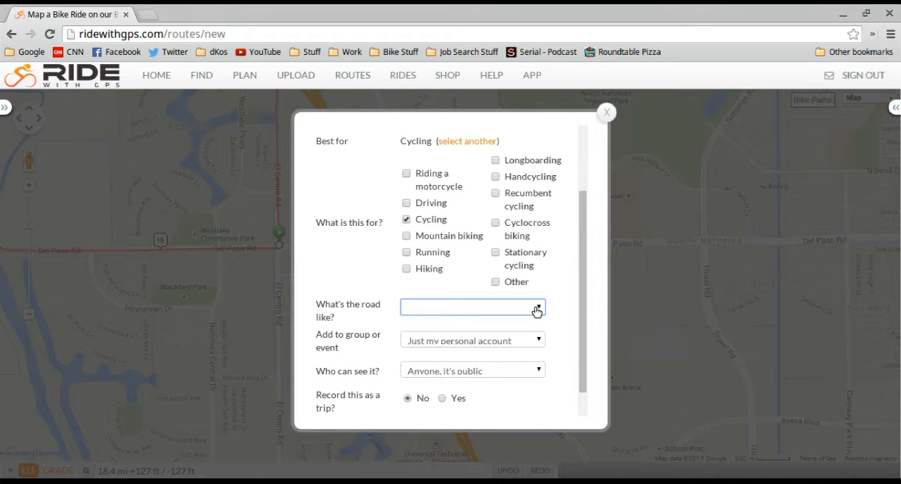
left_click(466, 351)
left_click_drag(581, 241, 588, 372)
left_click(544, 403)
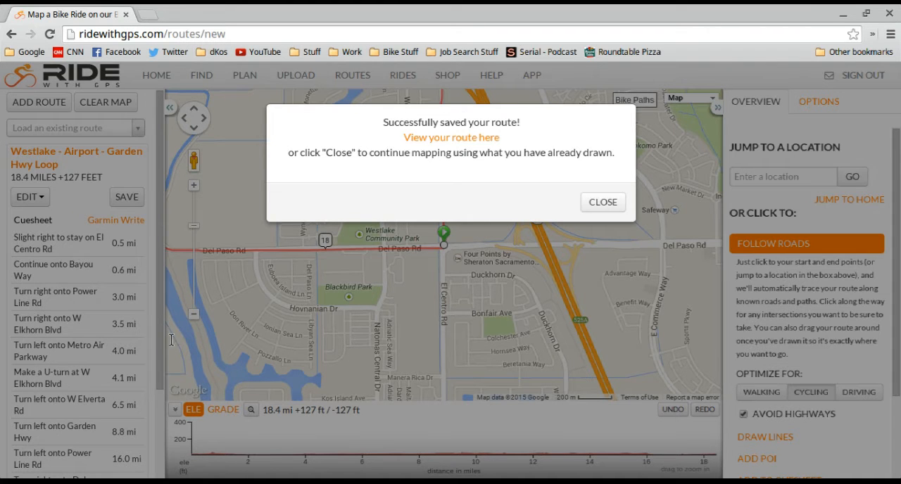
View the newest Westlake - Airport - Garden Hwy Loop from the saved routes list and review its print options and cue sheet
left_click(170, 349)
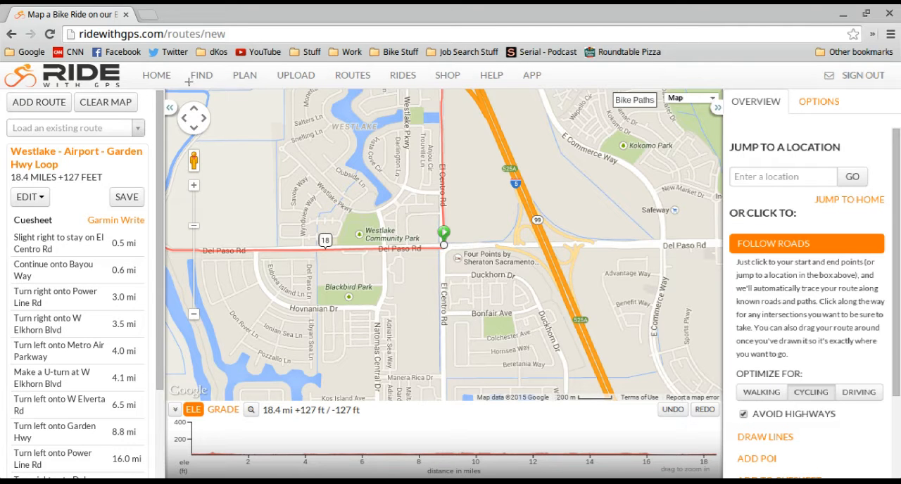
left_click(353, 78)
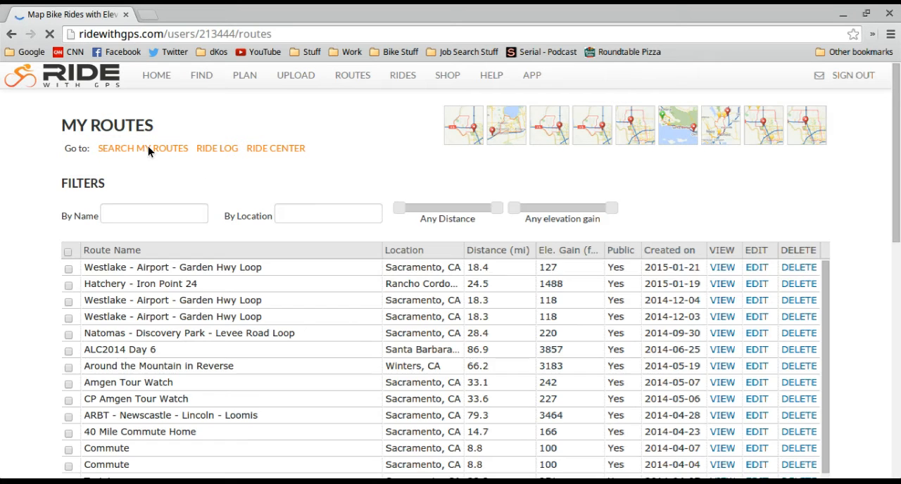
left_click(194, 270)
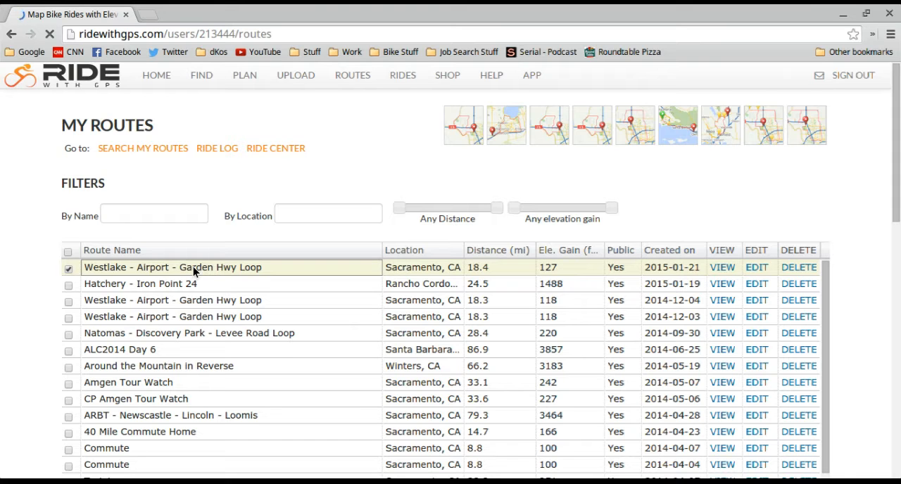
left_click(721, 267)
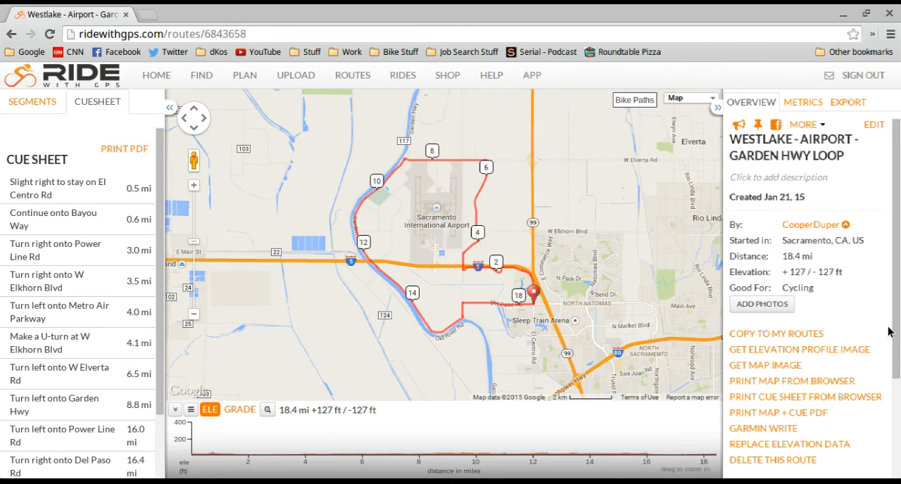
left_click_drag(895, 336, 898, 392)
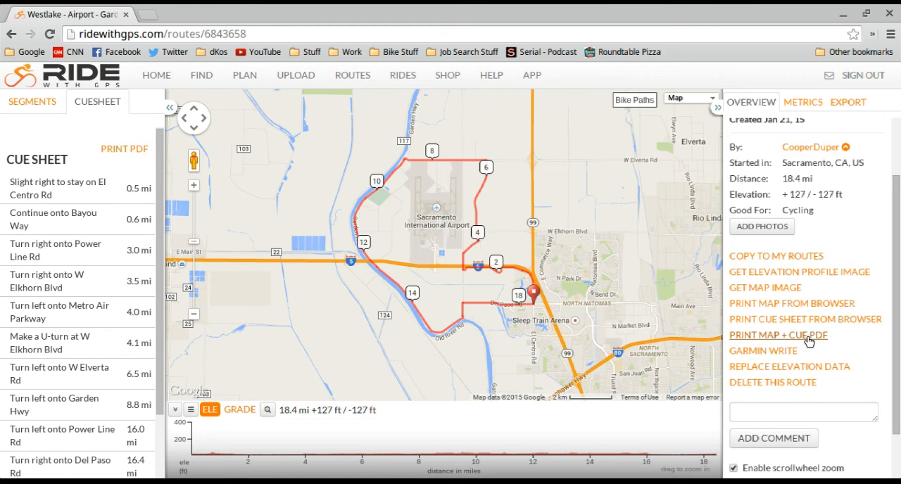
mouse_move(73, 305)
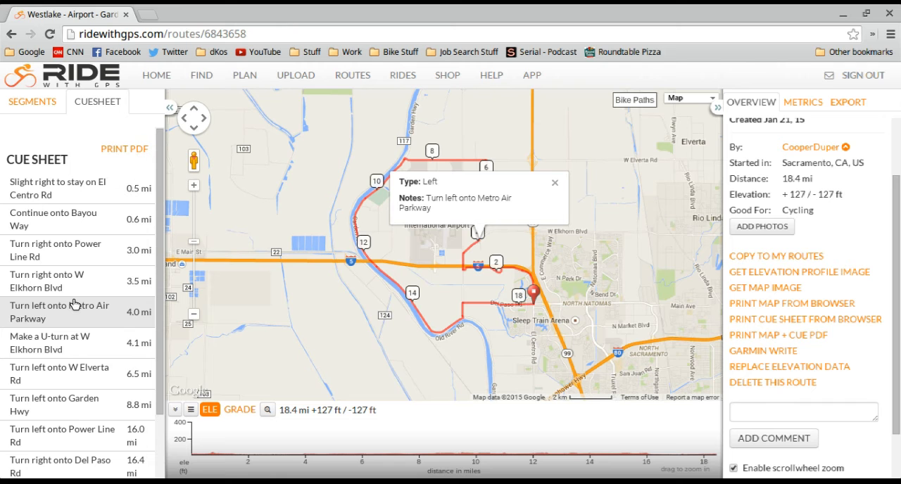